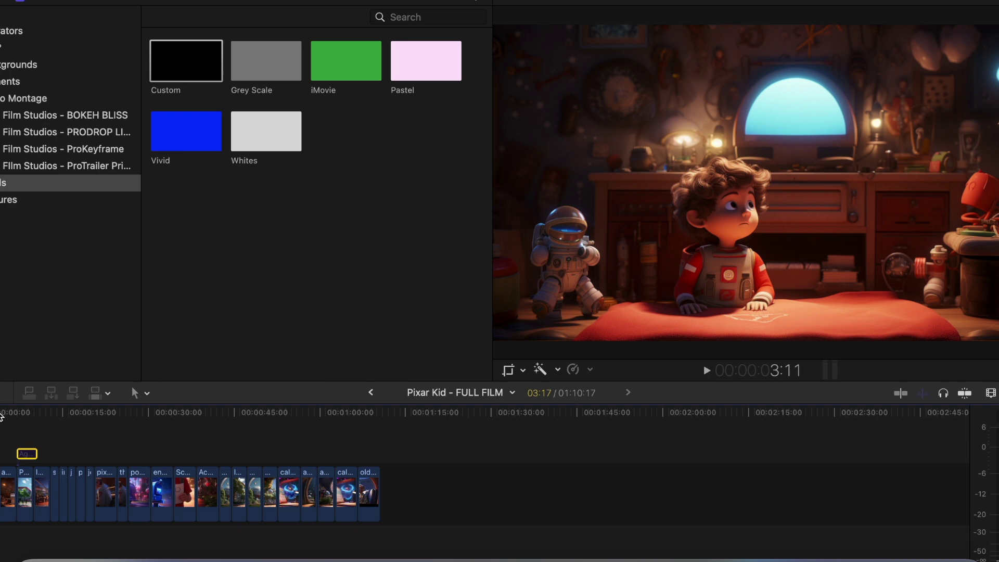
# Scrub the Pixar Kid - FULL FILM playhead from 3:11 to about 19:15 to preview later scenes.
pyautogui.moveTo(1, 417); pyautogui.dragTo(281, 424)
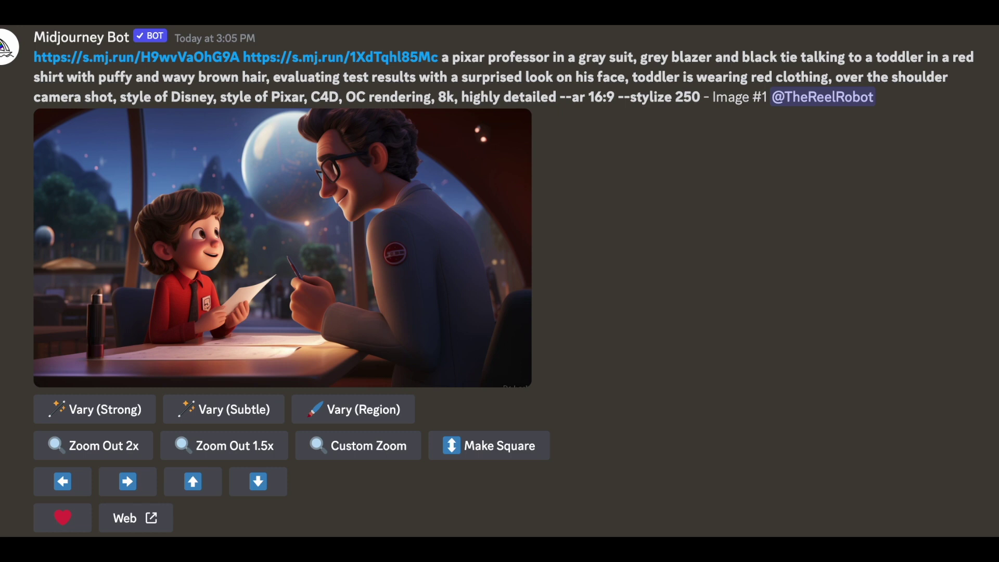
# In Vary (Region) on the professor image, mark his hair and rewrite the prompt to 'gray hair'.
pyautogui.click(361, 411)
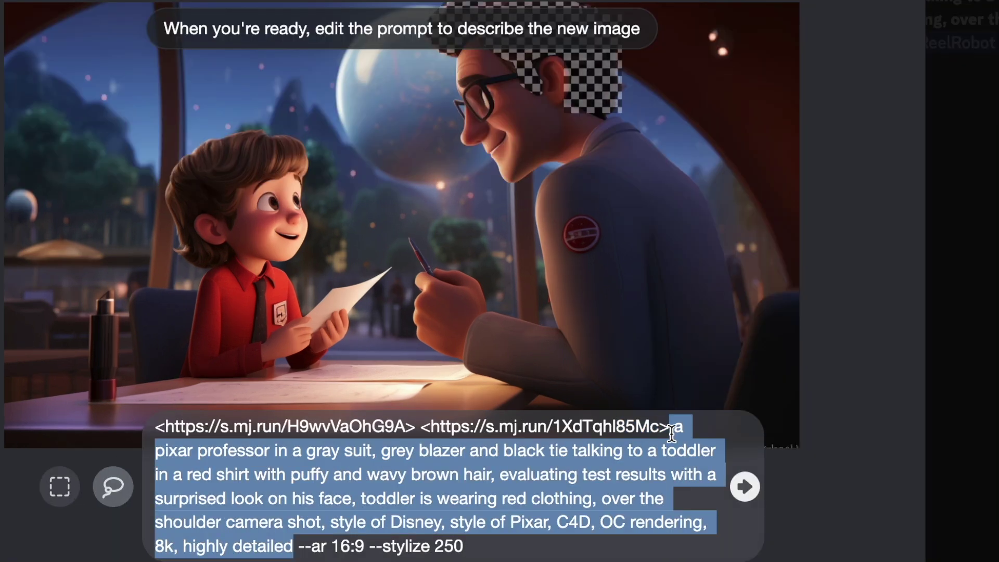
pyautogui.write('g')
pyautogui.press('BackSpace')
pyautogui.write('gray hair')
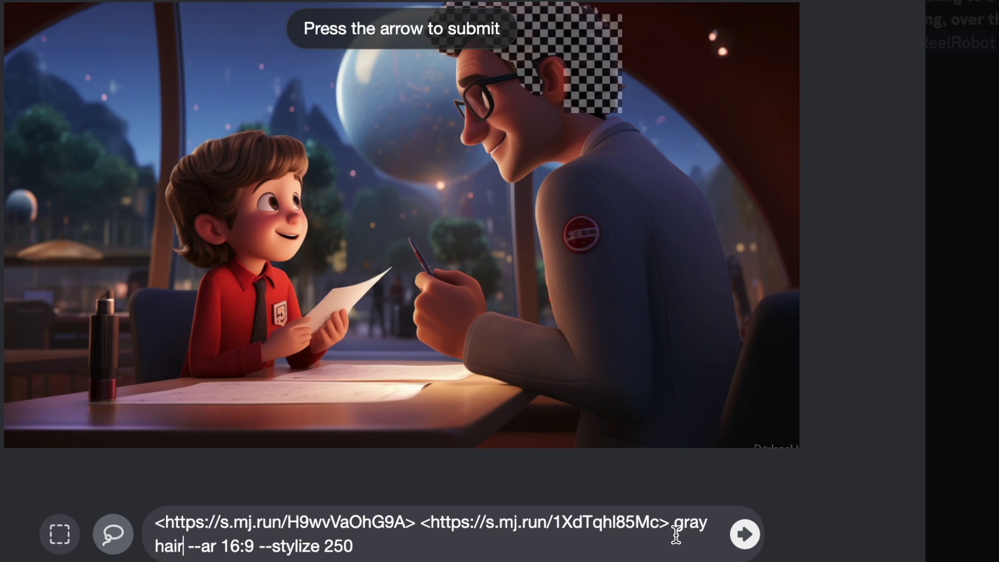
pyautogui.moveTo(659, 523); pyautogui.dragTo(431, 523)
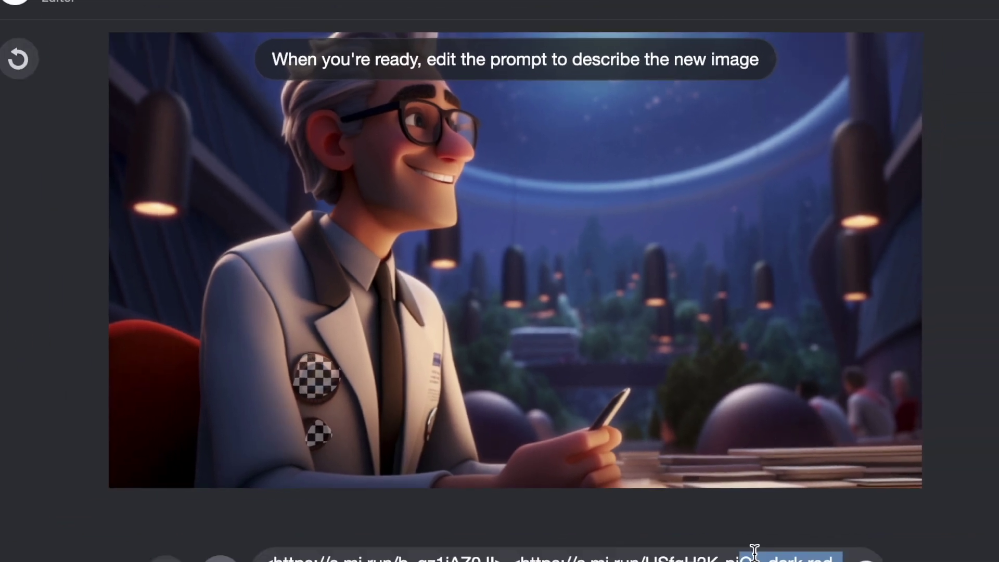
# After entering 'red badge', replace the prompt description with a pasted image URL, keeping the parameters.
pyautogui.write('red badge')
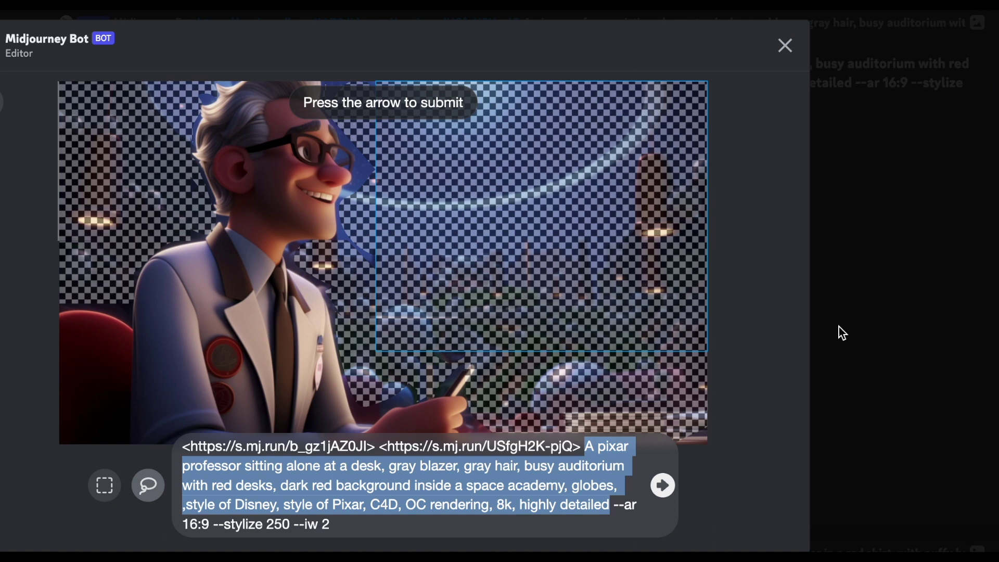
pyautogui.click(591, 483)
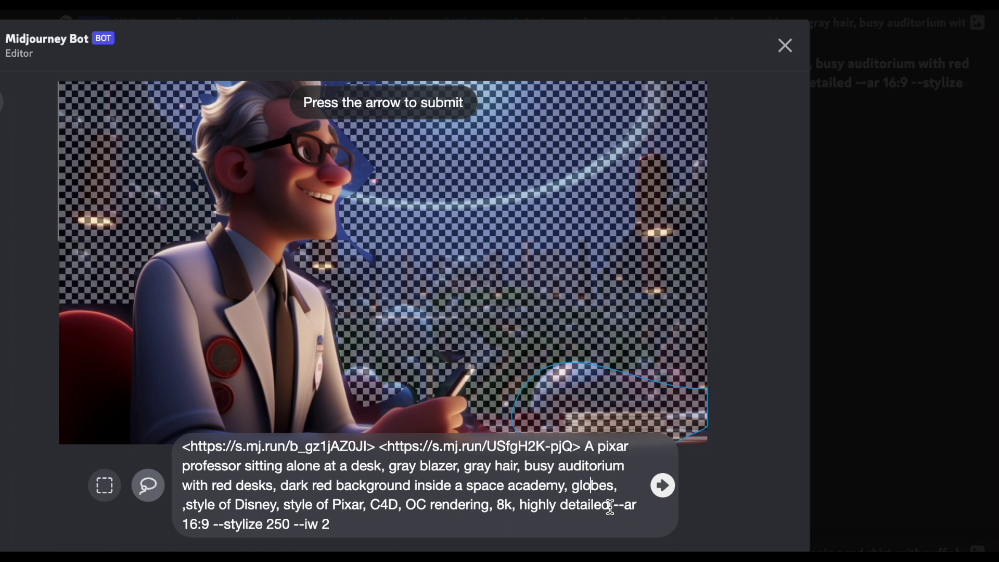
pyautogui.moveTo(609, 506)
pyautogui.mouseDown()
pyautogui.moveTo(270, 485)
pyautogui.moveTo(171, 463)
pyautogui.moveTo(165, 449)
pyautogui.mouseUp()
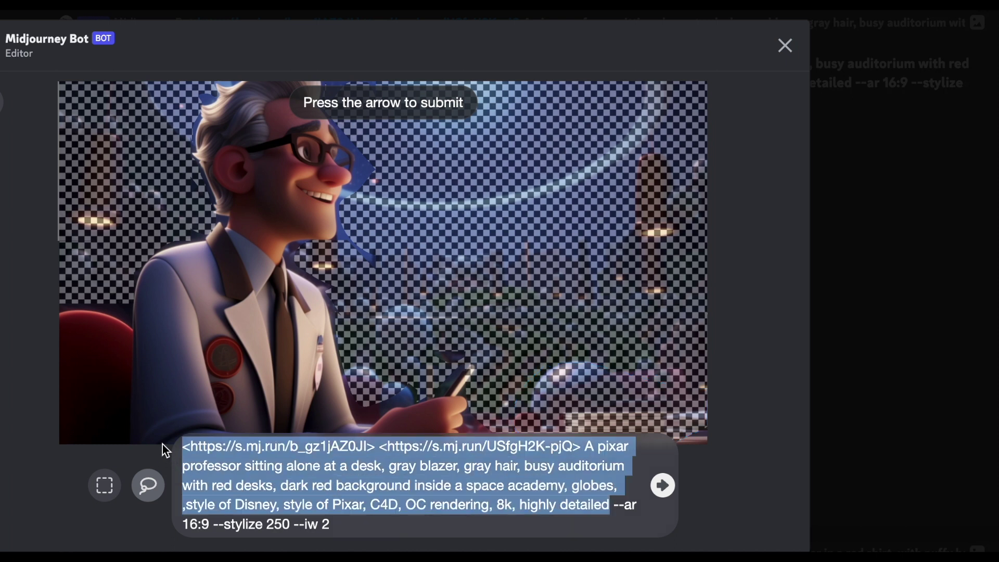
pyautogui.press('BackSpace')
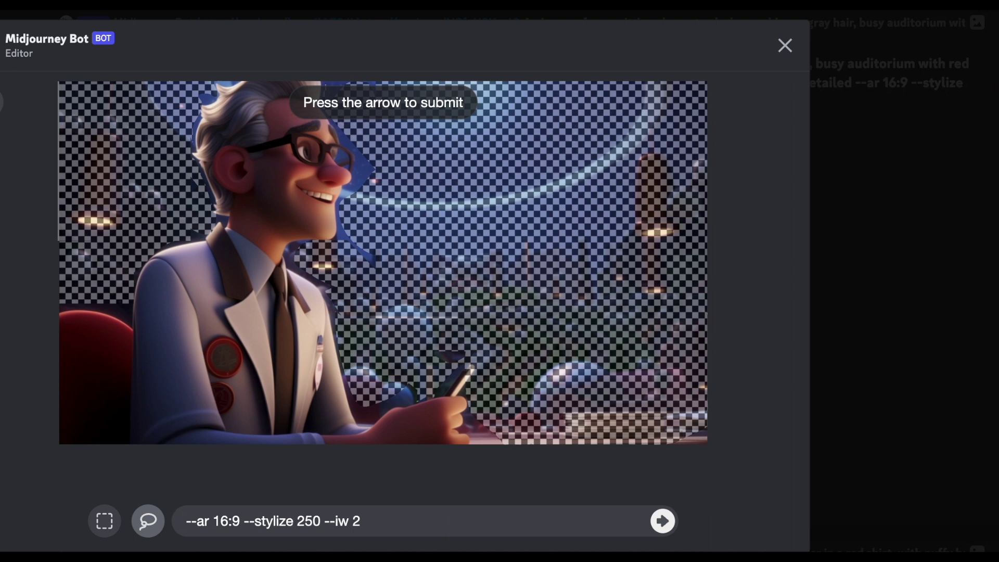
pyautogui.write('https://cdn.midjourney.com/f882bf07-5a07-40f5-8be0-725af9cfc641/0_3.png')
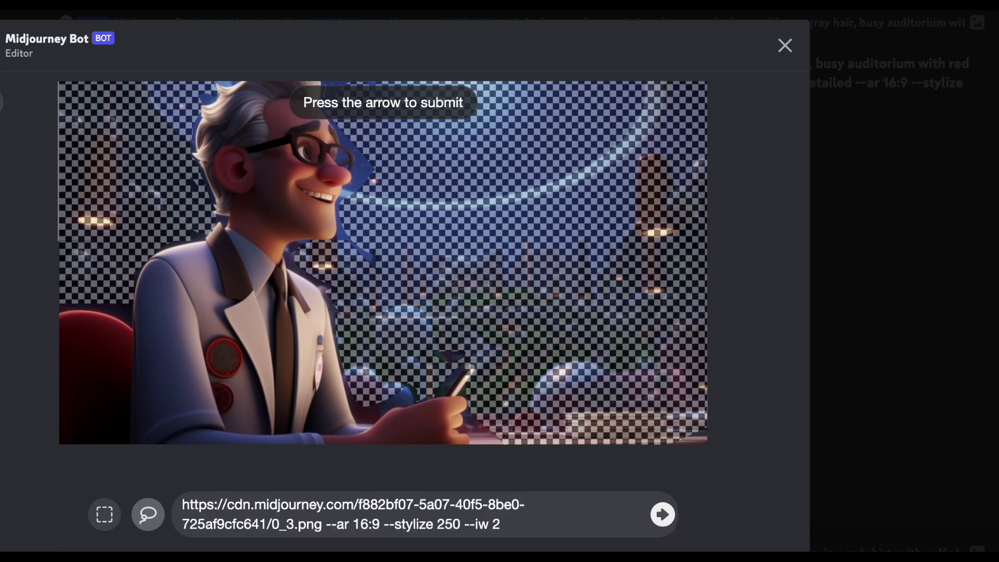
# Copy the reference image links from Notes and paste them at the start of the prompt.
pyautogui.press('super+Tab')
pyautogui.moveTo(304, 179); pyautogui.dragTo(58, 68)
pyautogui.press('super+c')
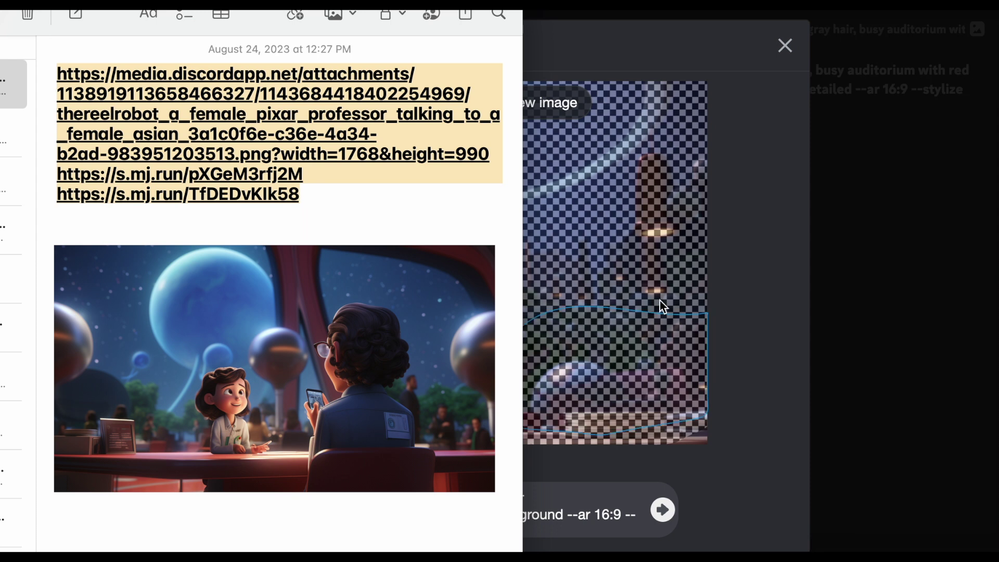
pyautogui.press('super+Tab')
pyautogui.press('super+v')
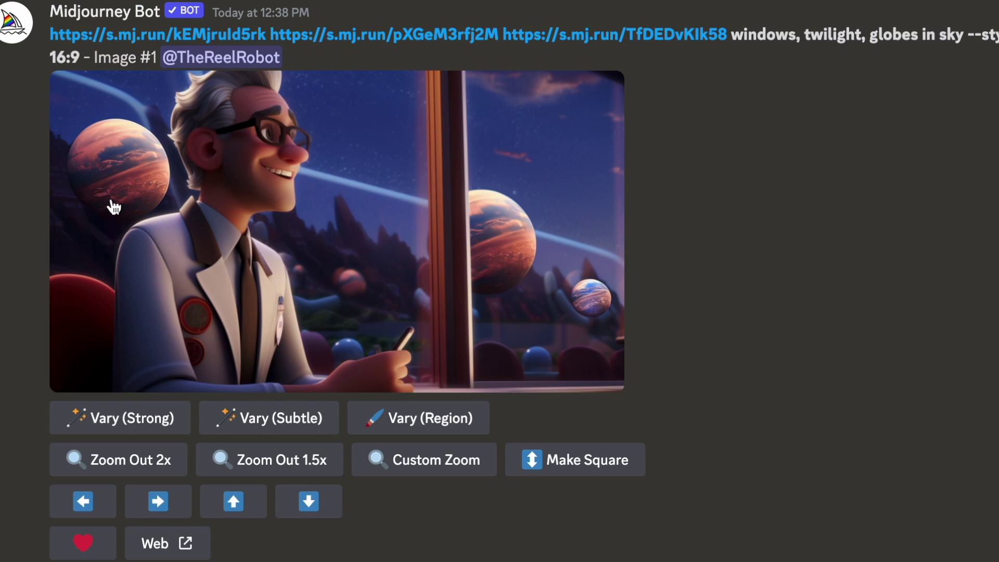
# In Vary (Region) on the windows image, mask both planets and the lower-right window area.
pyautogui.click(418, 418)
pyautogui.moveTo(205, 76); pyautogui.dragTo(51, 209)
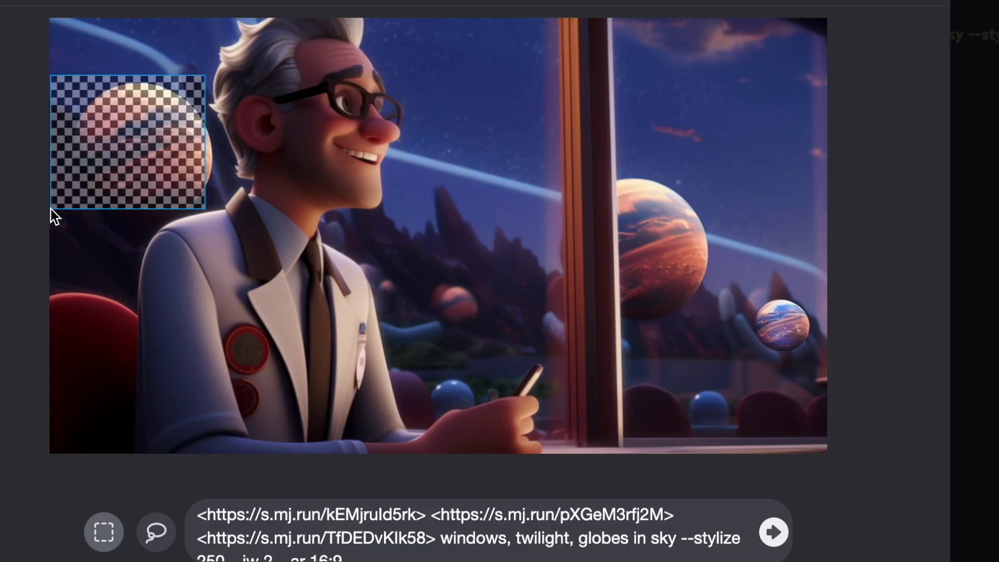
pyautogui.moveTo(616, 143); pyautogui.dragTo(817, 347)
pyautogui.moveTo(632, 369); pyautogui.dragTo(818, 431)
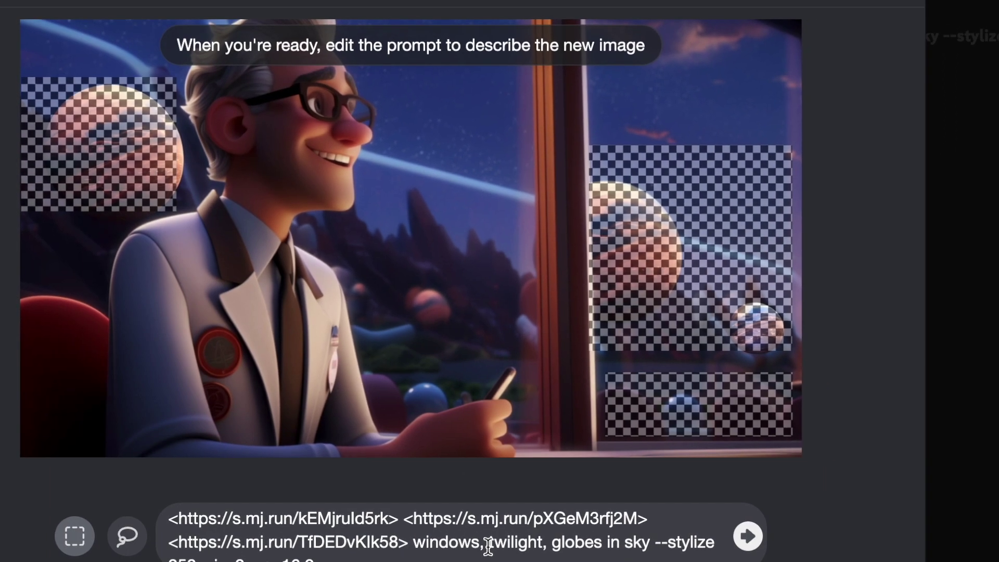
# Replace 'globes in sky' with 'forest' in the prompt.
pyautogui.moveTo(427, 543)
pyautogui.mouseDown()
pyautogui.moveTo(275, 559)
pyautogui.moveTo(442, 543)
pyautogui.mouseUp()
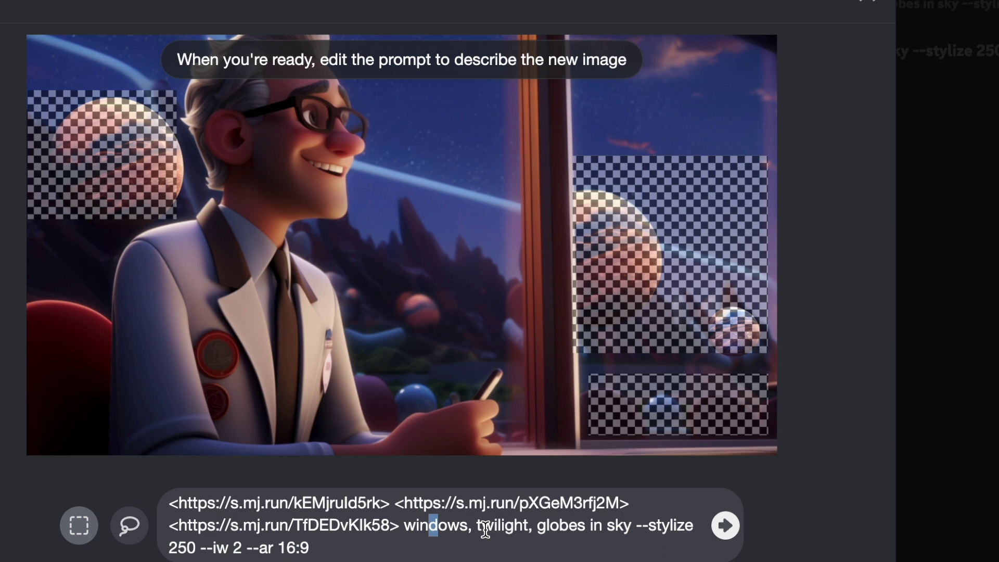
pyautogui.click(476, 526)
pyautogui.moveTo(527, 523); pyautogui.dragTo(604, 524)
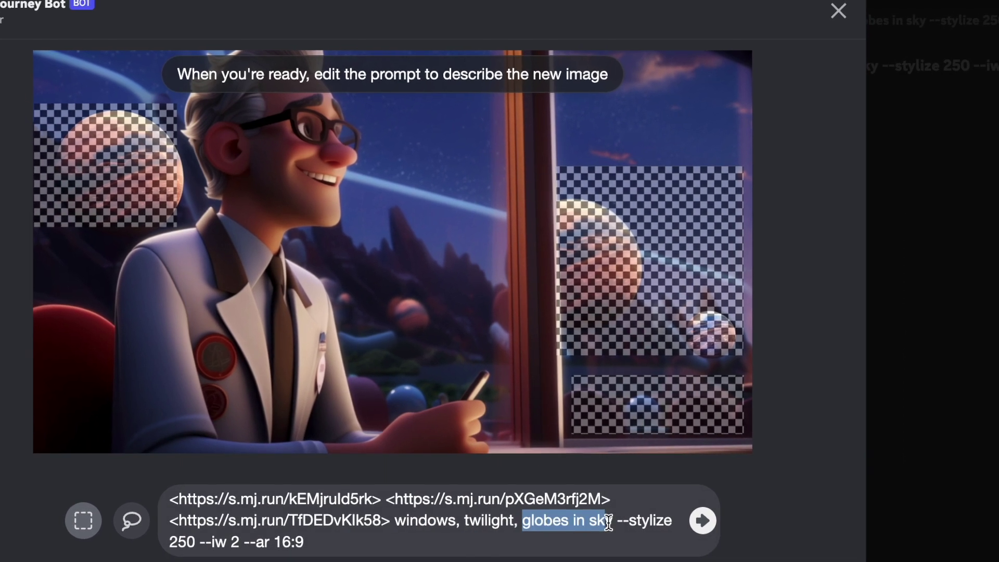
pyautogui.write('forest')
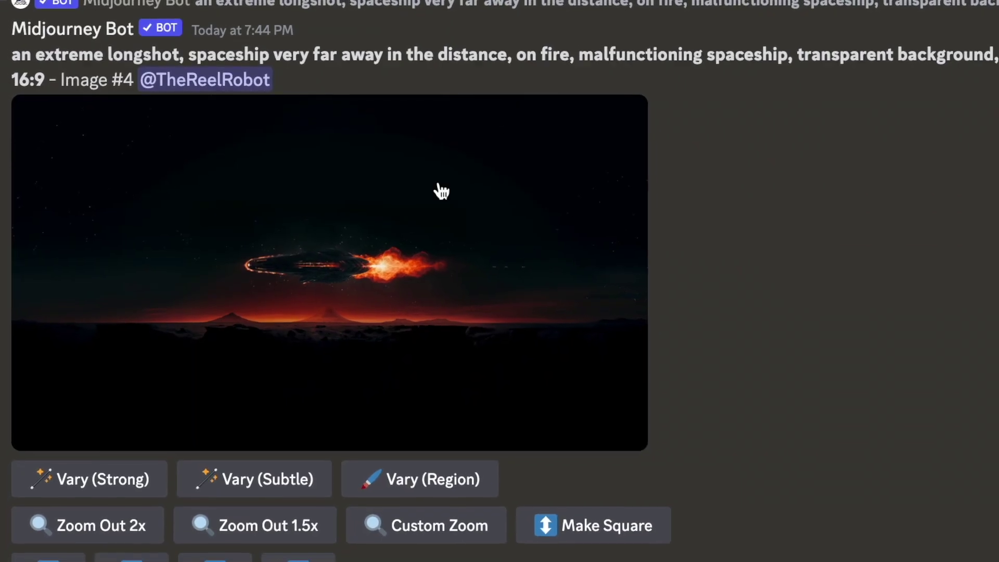
# Copy the web address of the burning, malfunctioning spaceship image.
pyautogui.moveTo(517, 54); pyautogui.dragTo(746, 59)
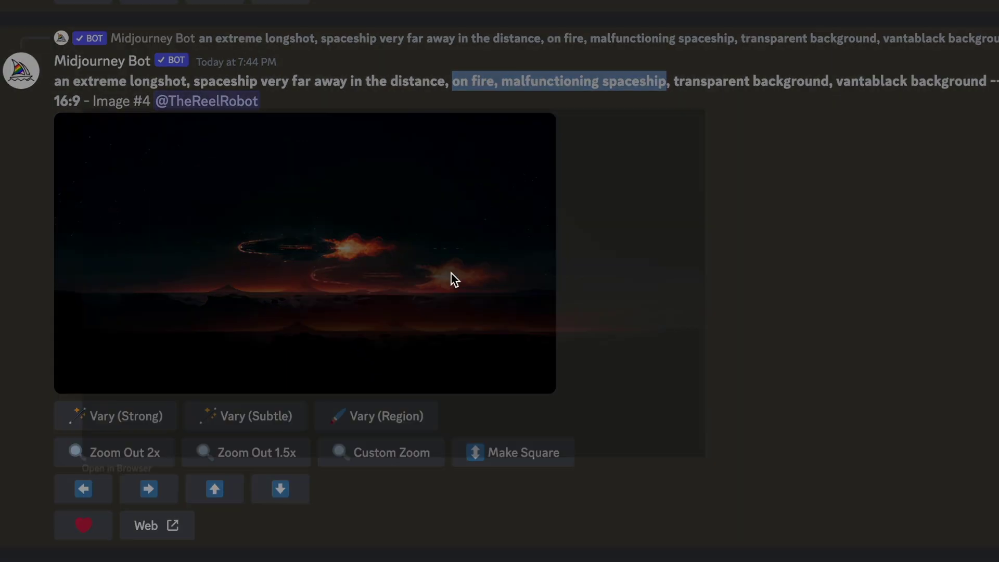
pyautogui.click(451, 275)
pyautogui.rightClick(453, 235)
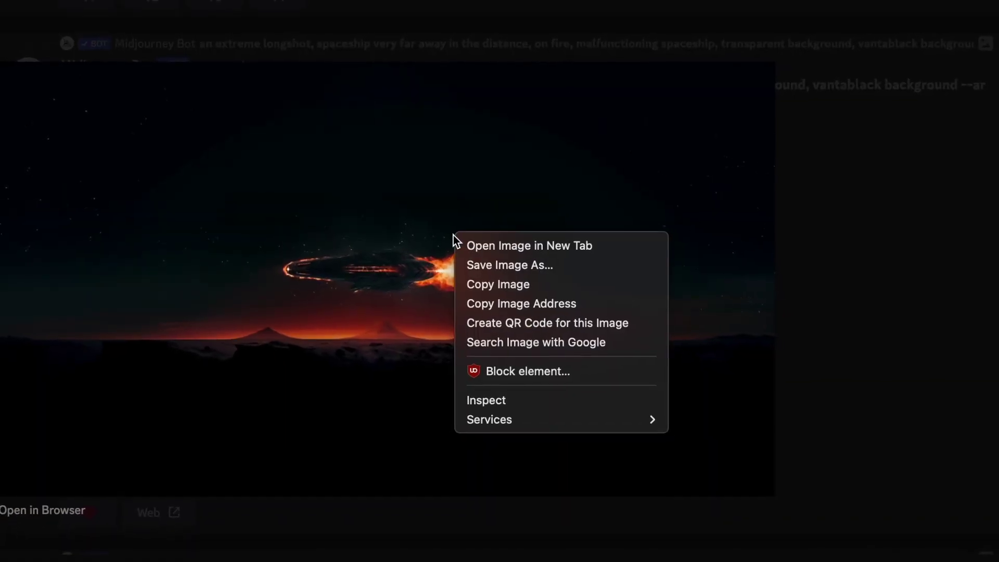
pyautogui.click(510, 300)
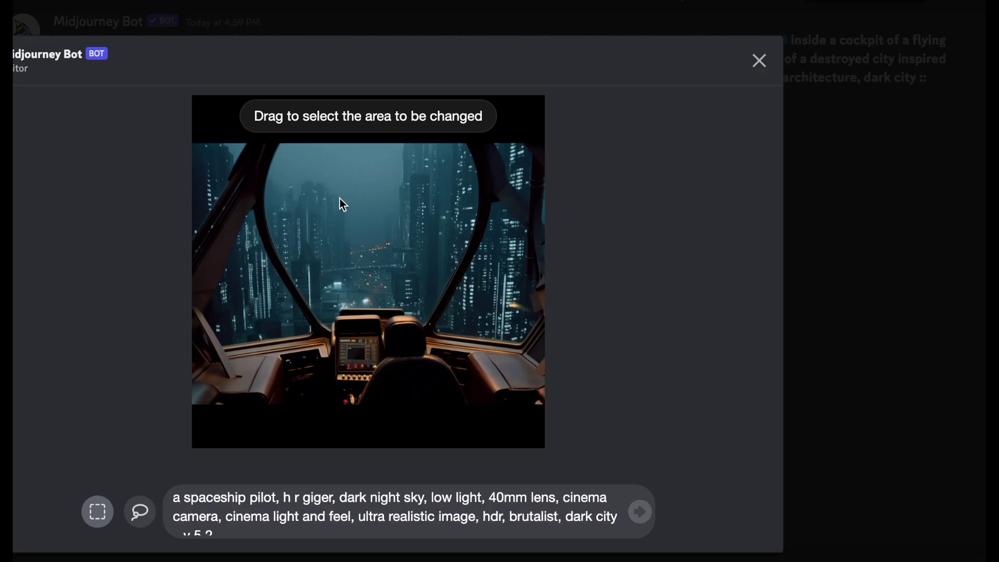
# Mask the cockpit window sky and submit with the spaceship link plus 'a spaceship in the distance'.
pyautogui.moveTo(322, 179); pyautogui.dragTo(411, 267)
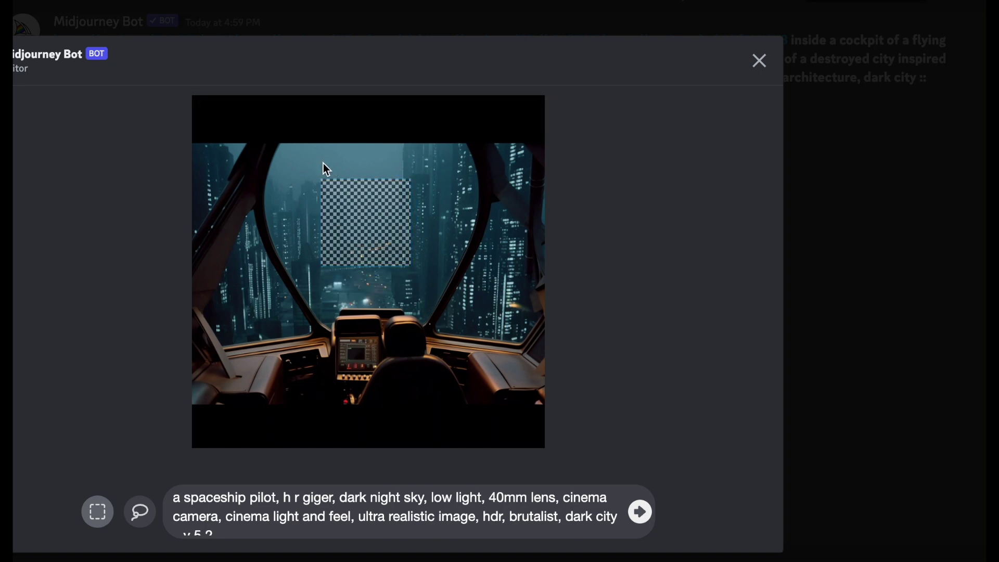
pyautogui.moveTo(322, 160); pyautogui.dragTo(410, 193)
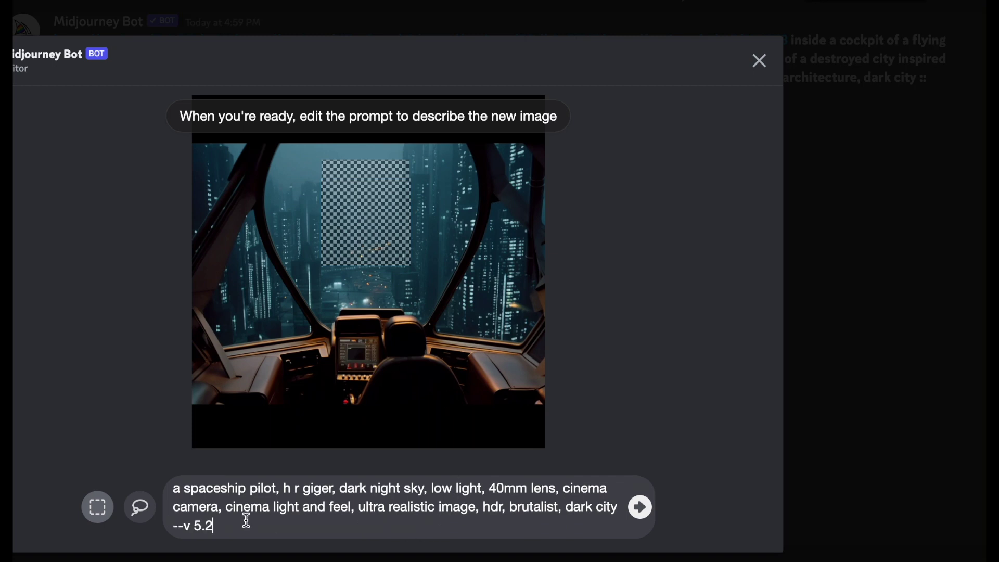
pyautogui.moveTo(247, 526); pyautogui.dragTo(167, 488)
pyautogui.hotkey('ctrl', 'v')
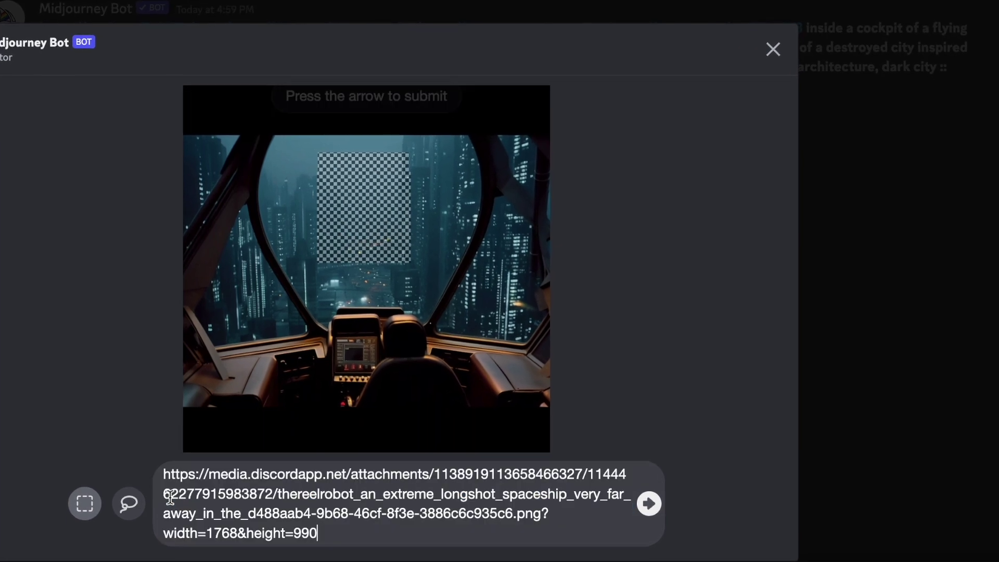
pyautogui.write('a ')
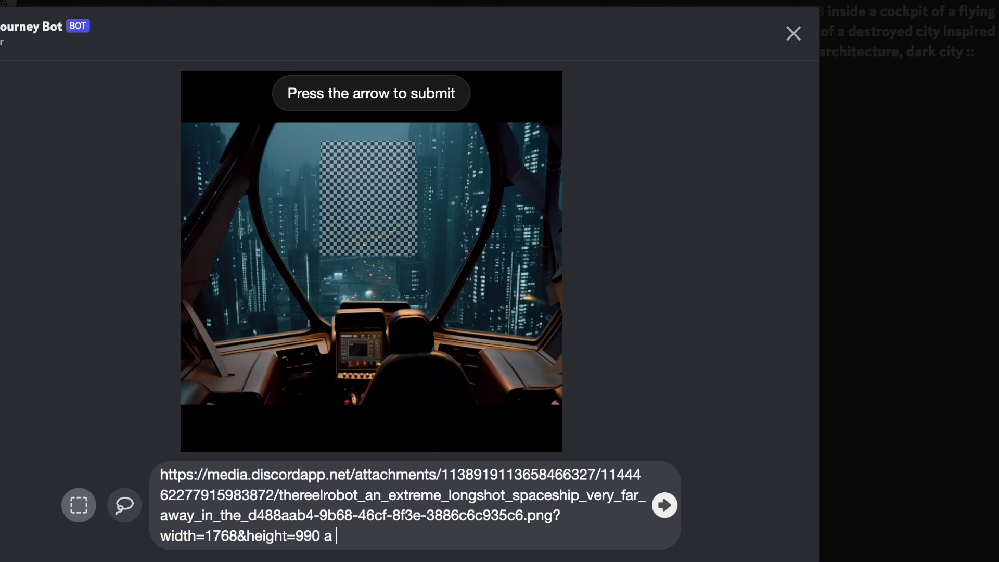
pyautogui.write('spaceship')
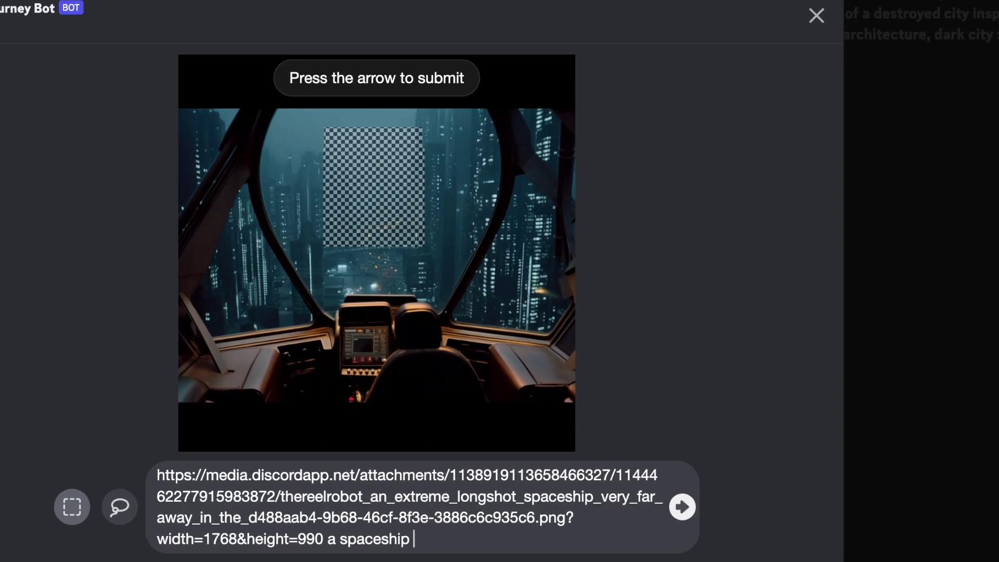
pyautogui.write(' in the distance')
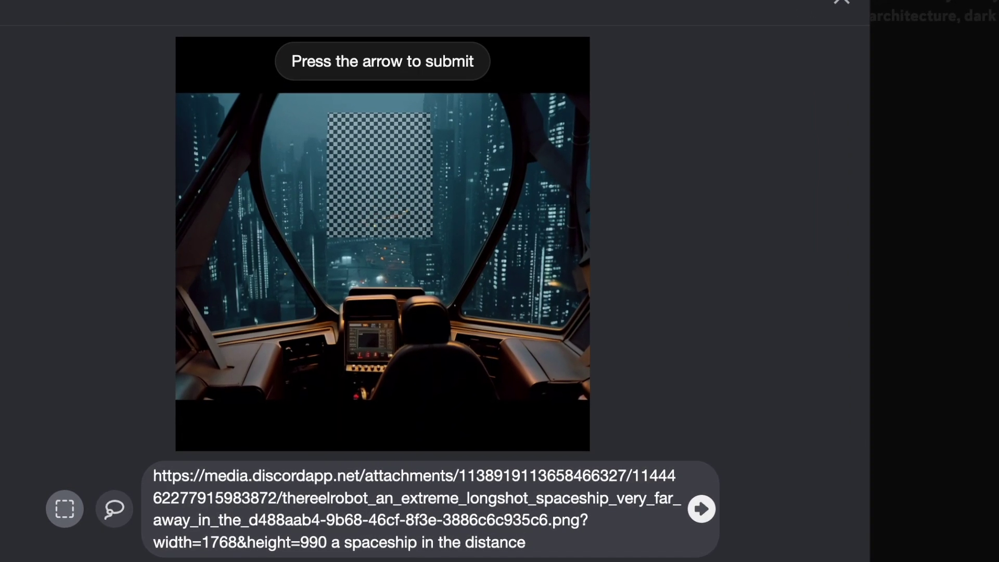
pyautogui.click(712, 509)
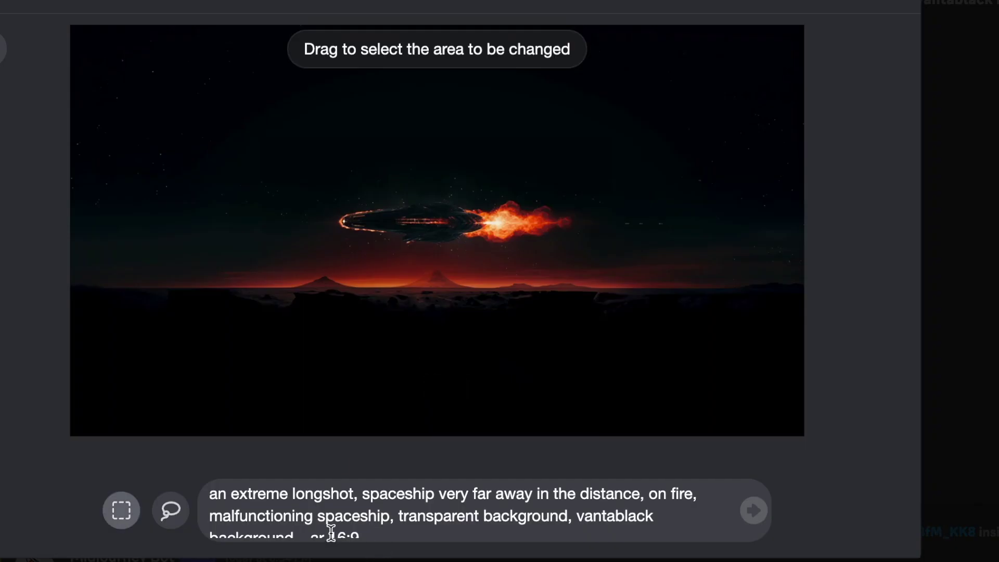
# Strip the prompt to '--ar 16:9', lasso the burning spaceship, and add 'bright' before the ratio.
pyautogui.click(293, 534)
pyautogui.press('BackSpace')
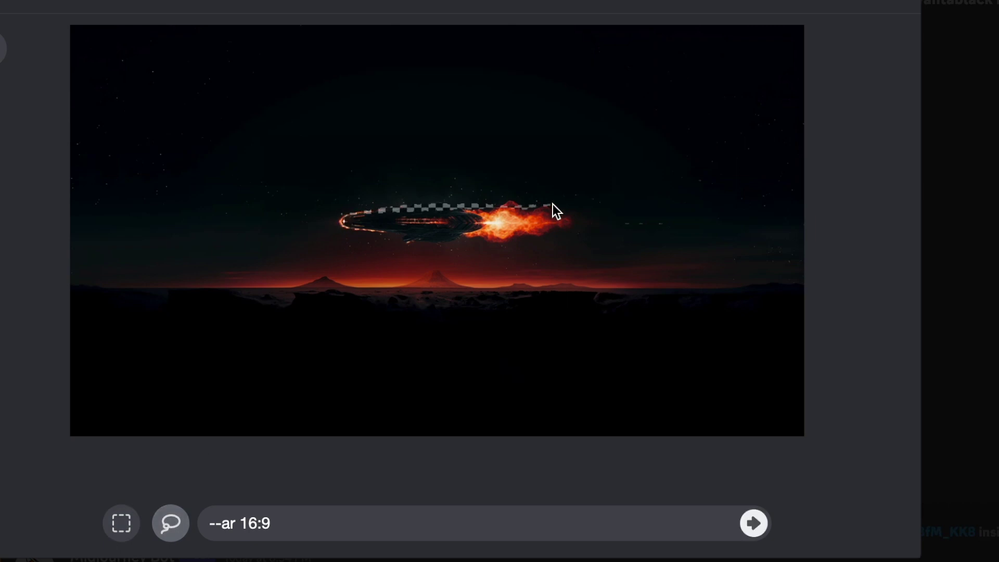
pyautogui.moveTo(573, 224)
pyautogui.mouseDown()
pyautogui.moveTo(536, 241)
pyautogui.moveTo(469, 245)
pyautogui.moveTo(375, 232)
pyautogui.moveTo(359, 215)
pyautogui.mouseUp()
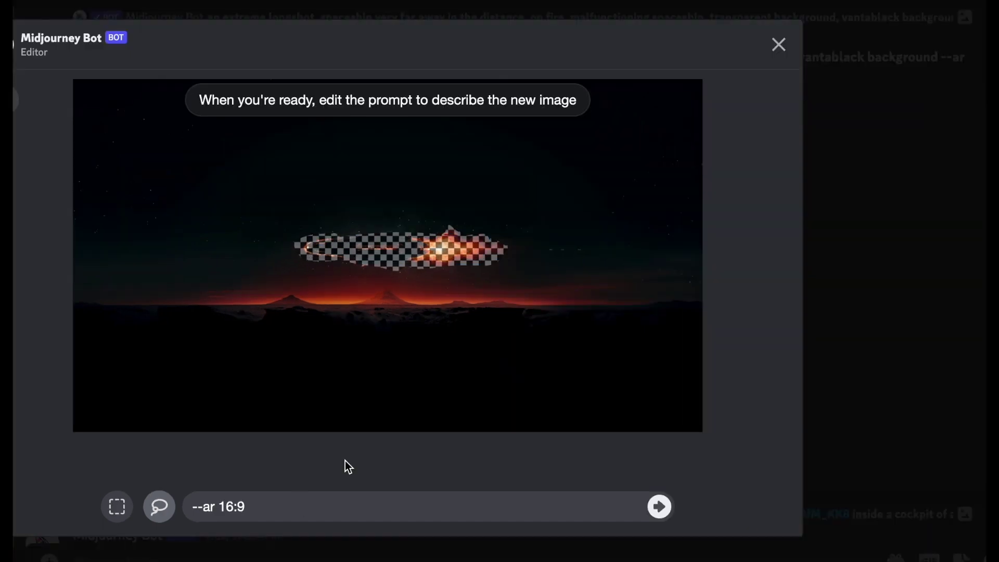
pyautogui.write('bright')
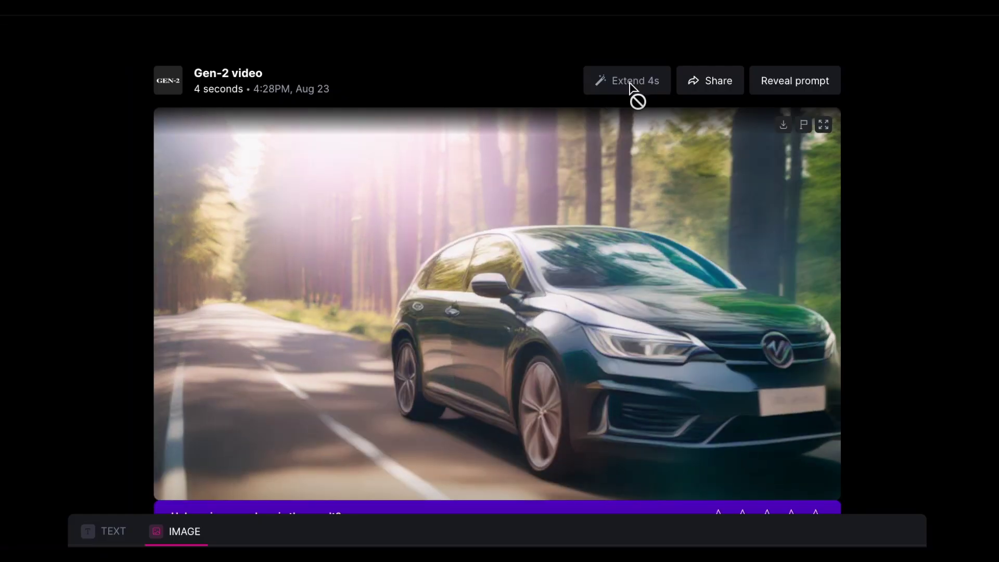
# Extend the 4-second Gen-2 car video with Extend 4s into an 8-second clip.
pyautogui.click(631, 98)
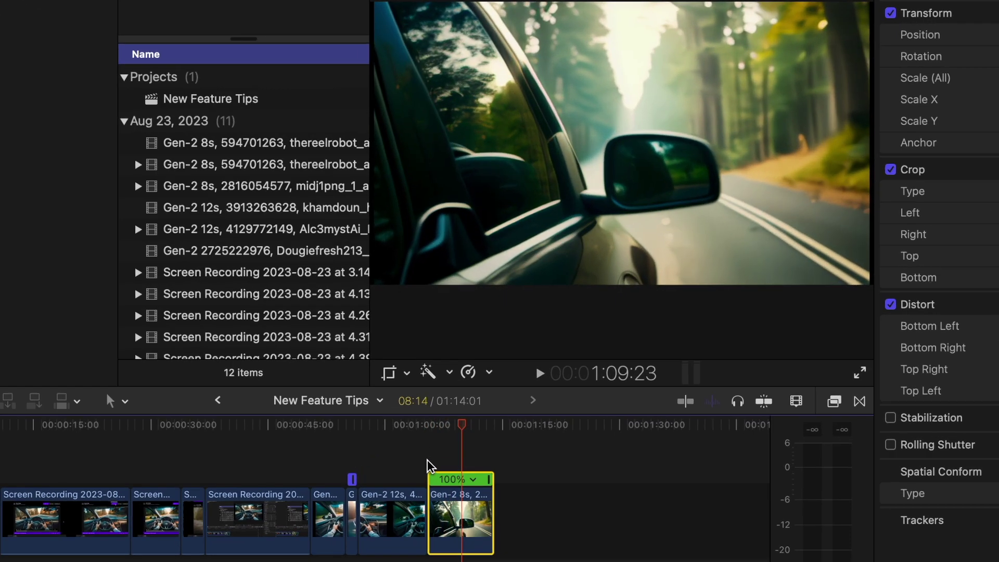
# Review the Gen-2 8s clip and retime it faster, from 4:19 down to about 2:13.
pyautogui.click(440, 452)
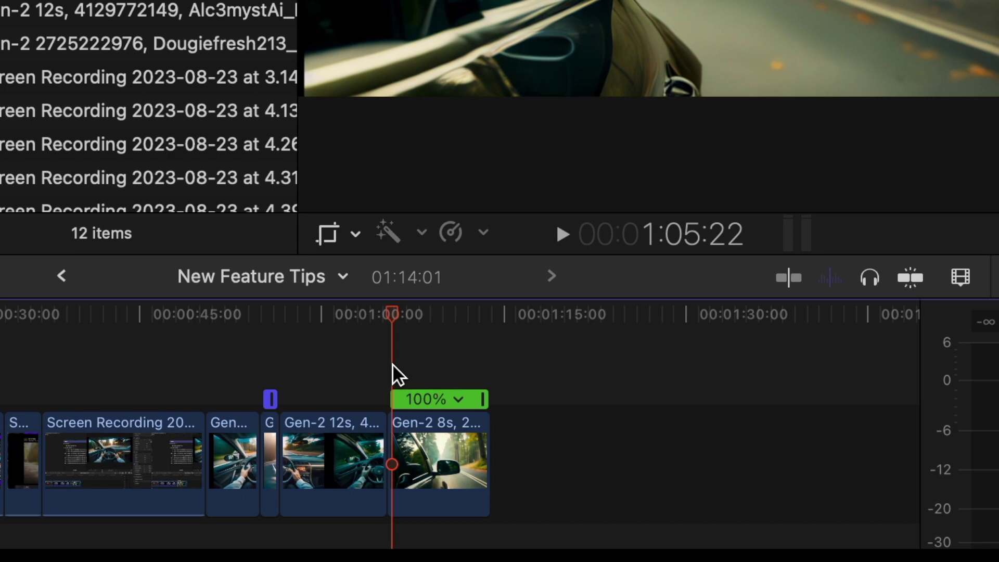
pyautogui.click(476, 422)
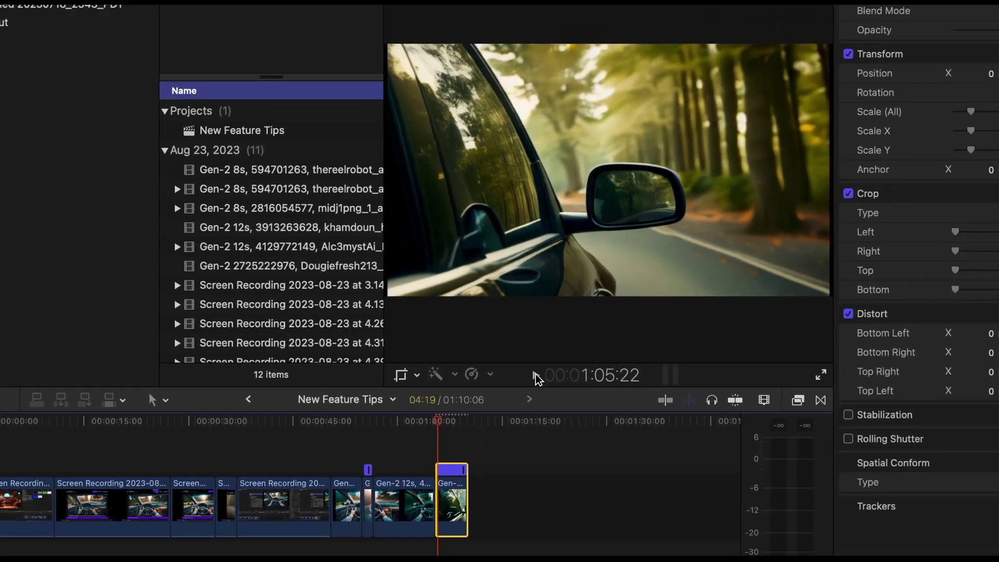
pyautogui.click(535, 376)
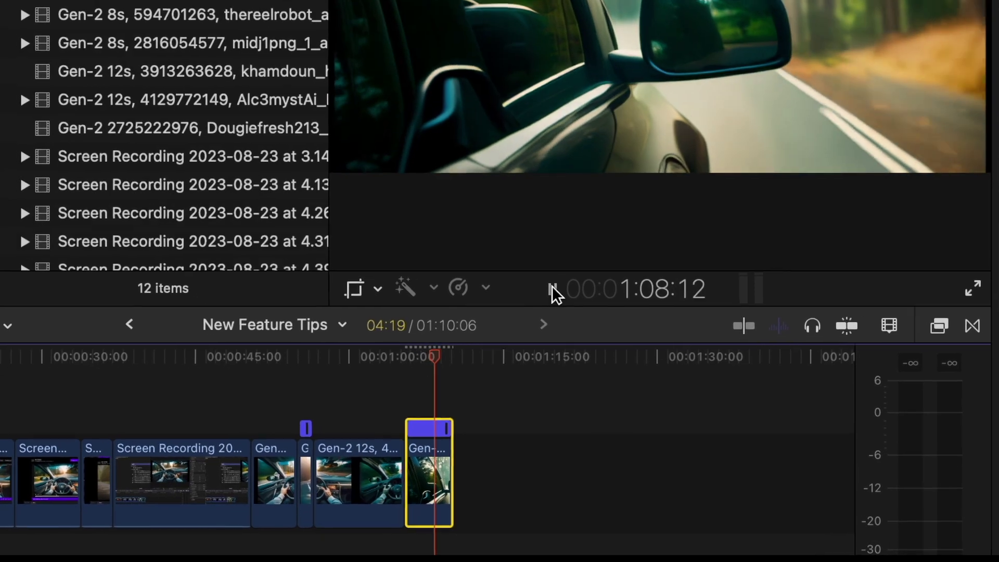
pyautogui.click(546, 329)
pyautogui.moveTo(441, 432); pyautogui.dragTo(412, 432)
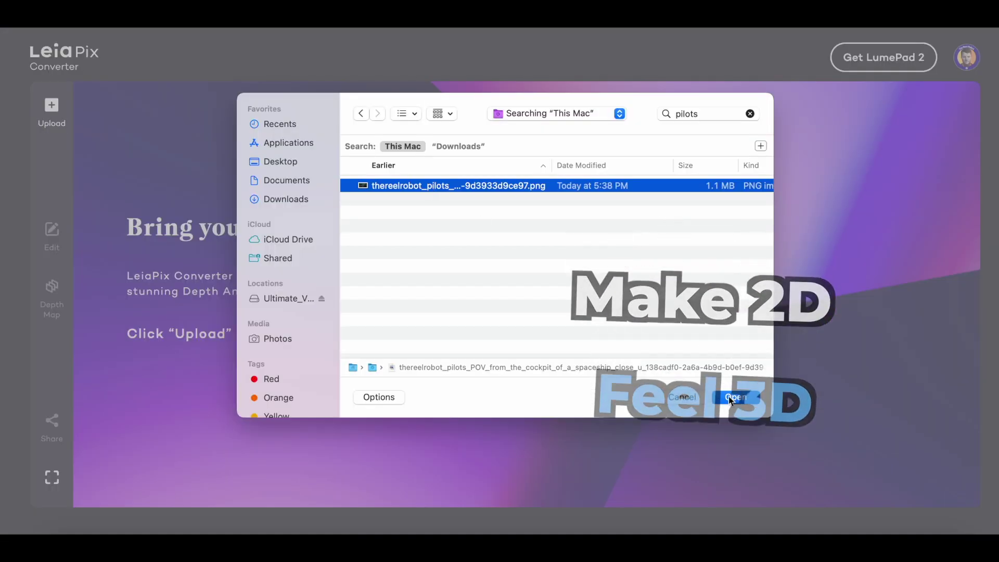
# Upload the cockpit city image and paint the dashboard edge nearer in its depth map.
pyautogui.click(731, 401)
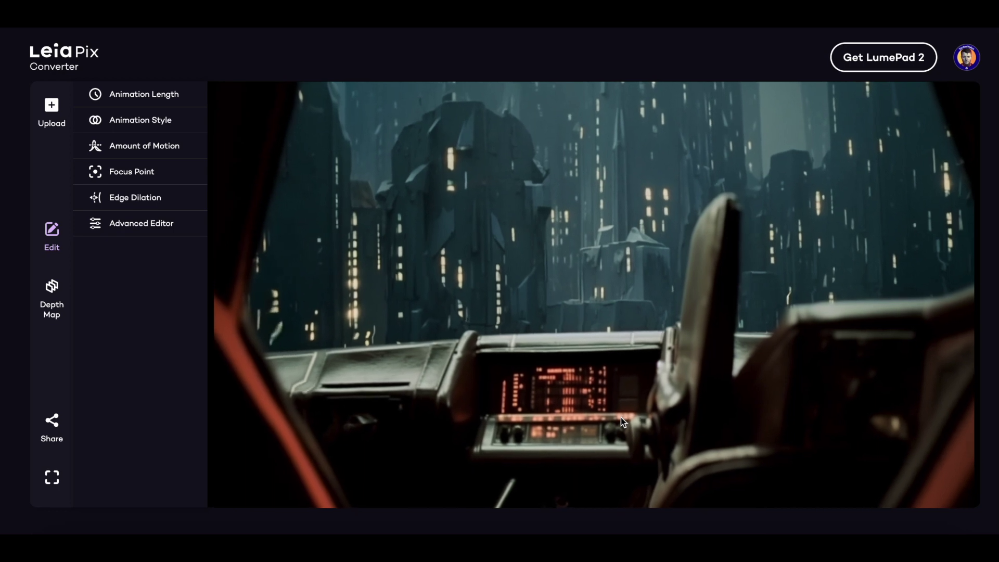
pyautogui.click(51, 303)
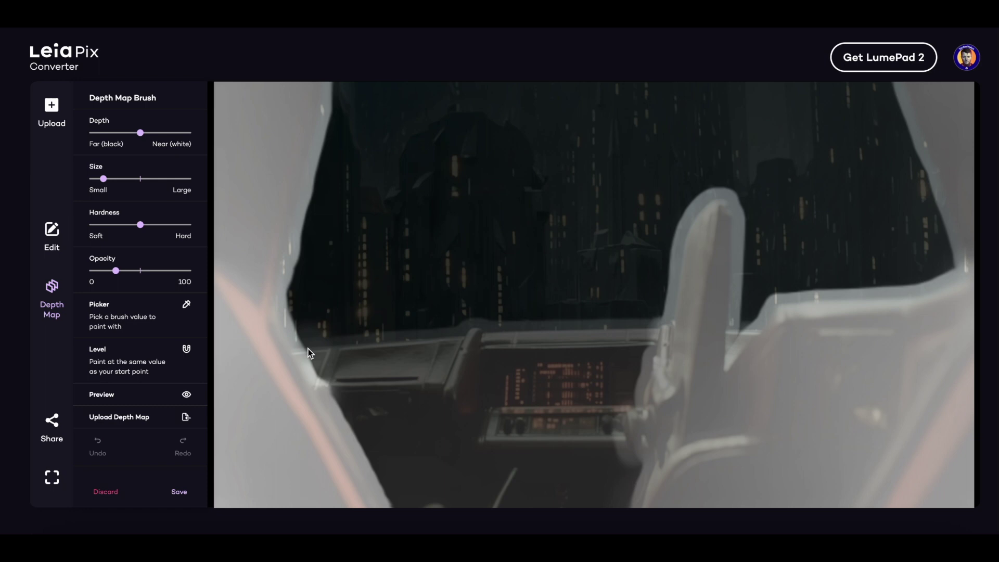
pyautogui.moveTo(308, 349); pyautogui.dragTo(504, 339)
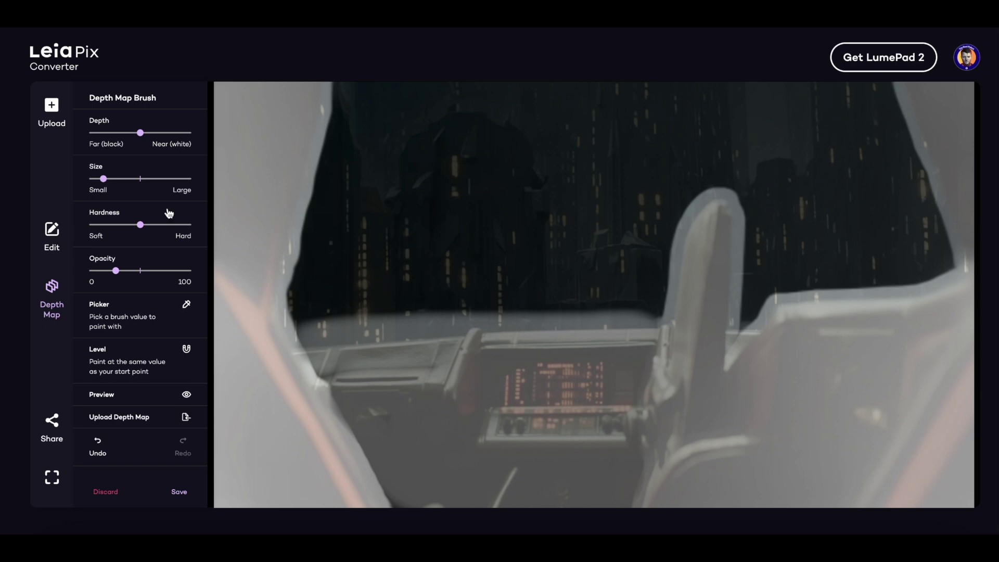
pyautogui.click(52, 234)
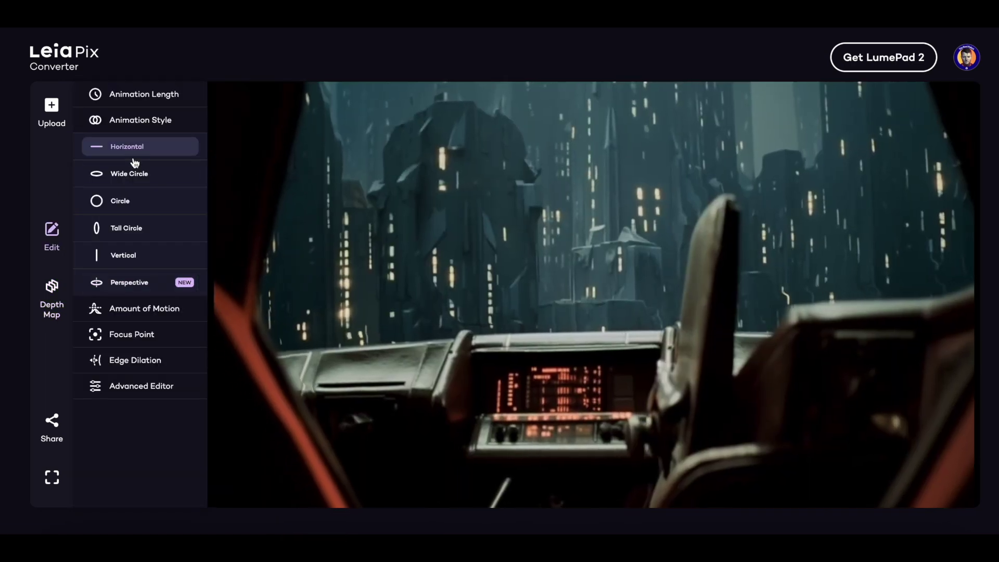
# Compare animation styles, settle on Tall Circle, and open Amount of Motion and Focus Point.
pyautogui.click(130, 173)
pyautogui.click(134, 200)
pyautogui.click(138, 228)
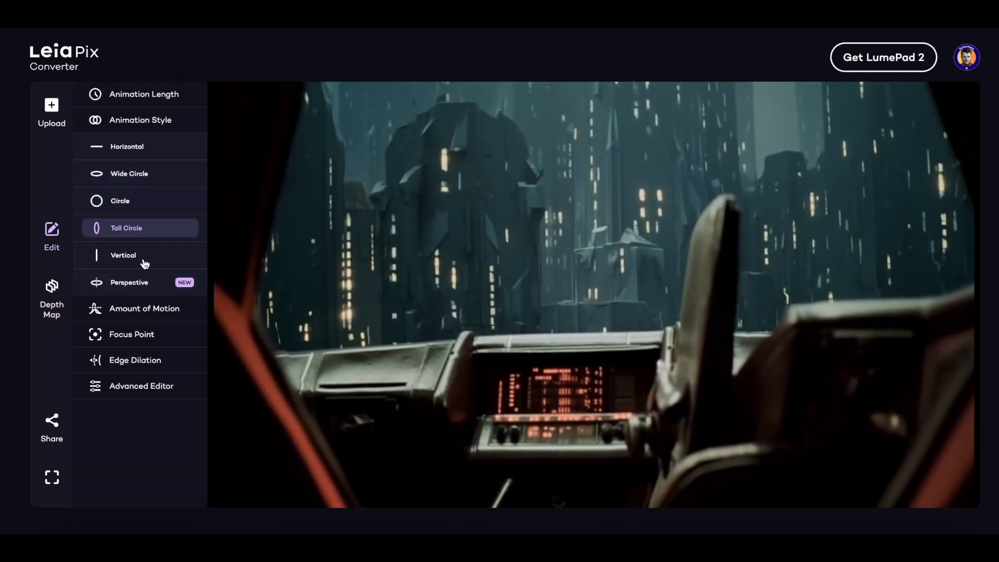
pyautogui.click(143, 255)
pyautogui.click(141, 283)
pyautogui.click(140, 258)
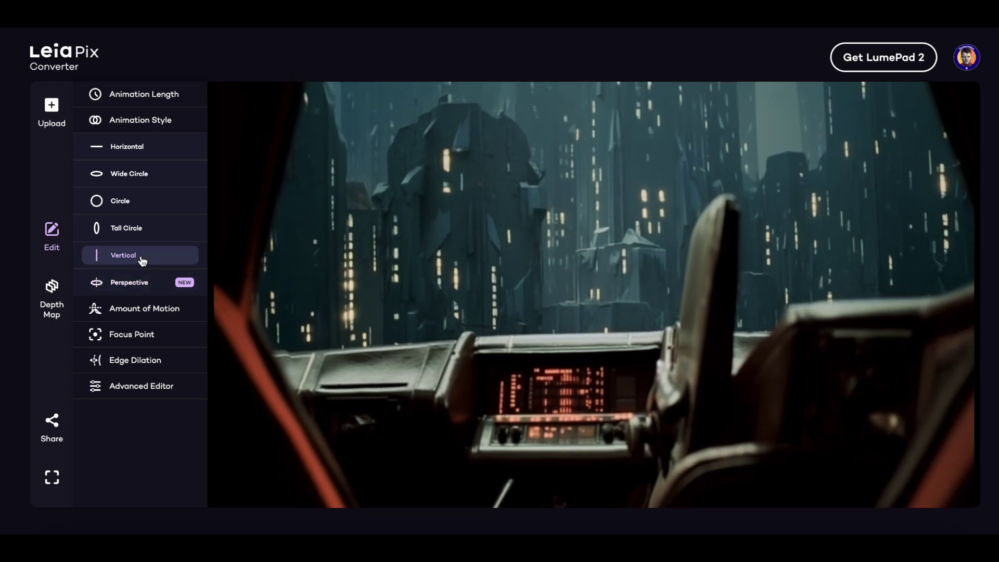
pyautogui.click(137, 235)
pyautogui.click(140, 308)
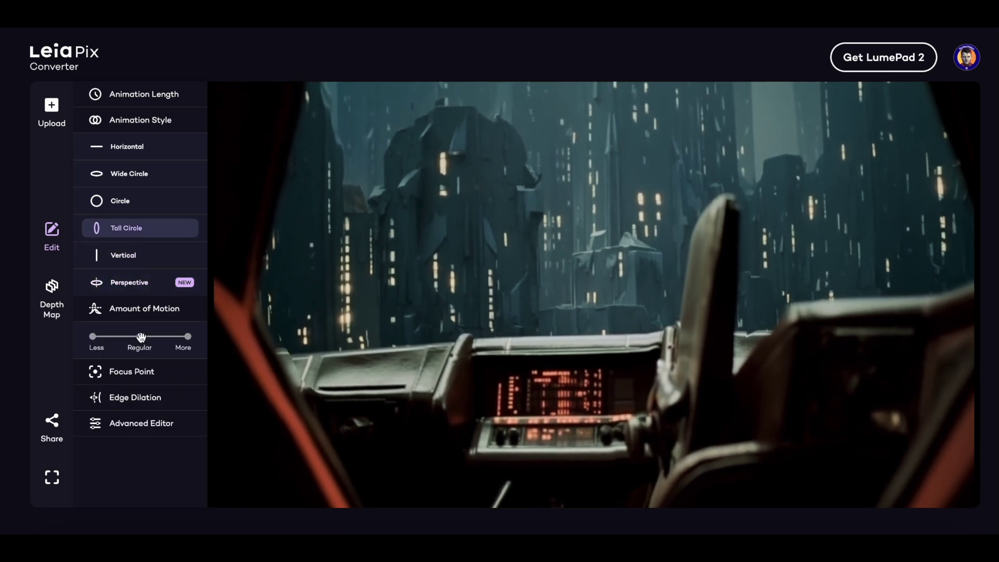
pyautogui.click(136, 371)
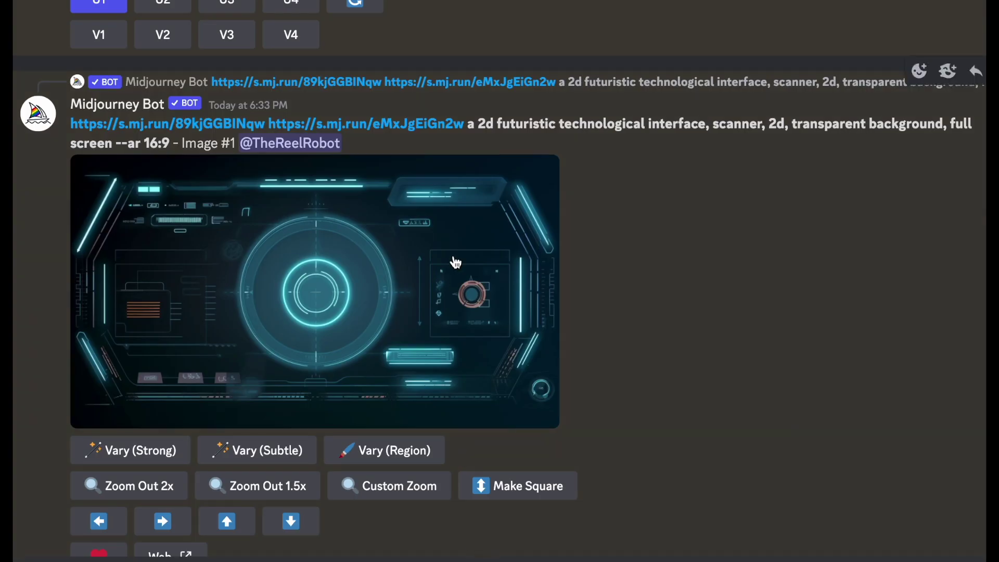
# Open the 16:9 scanner-interface image with its central circular scanner in Discord's full-size viewer.
pyautogui.click(446, 273)
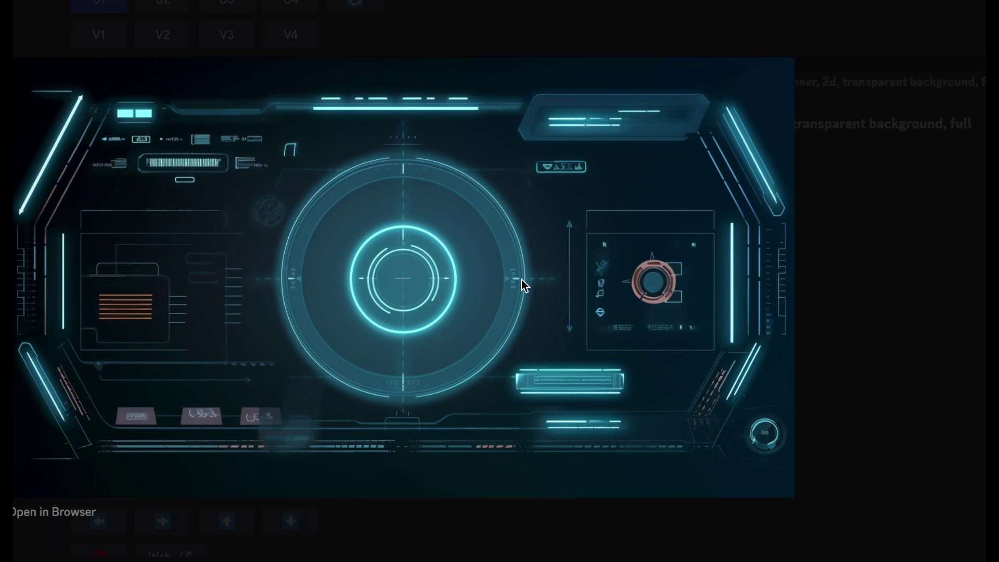